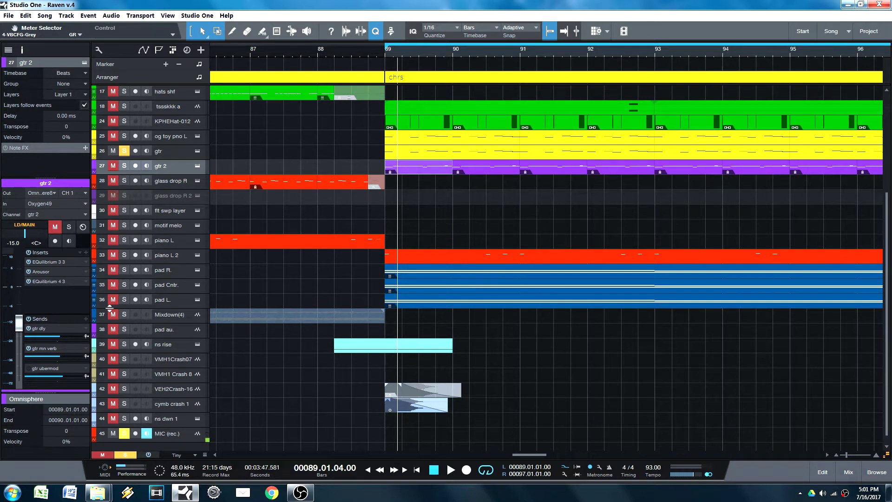
- Enlarge the gtr 2 track, and select the first gtr part with the playhead at bar 89
scroll(413, 59, up, 2)
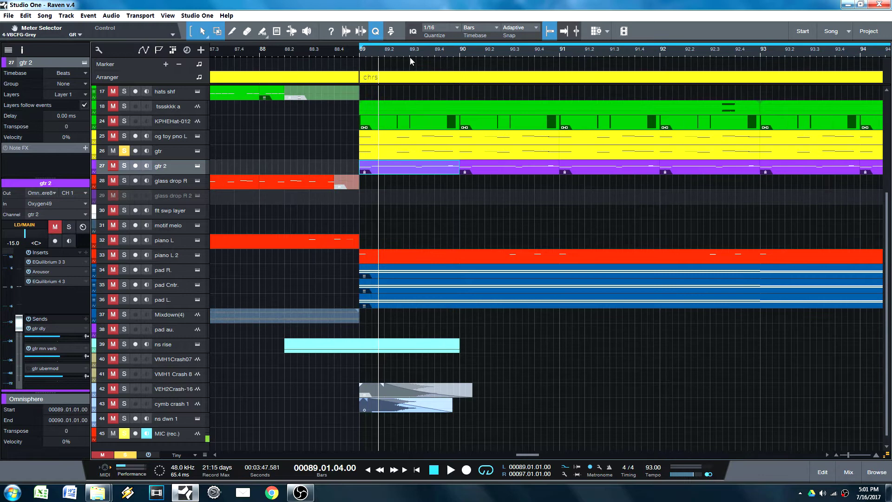
scroll(410, 57, up, 2)
drag(176, 174, 189, 185)
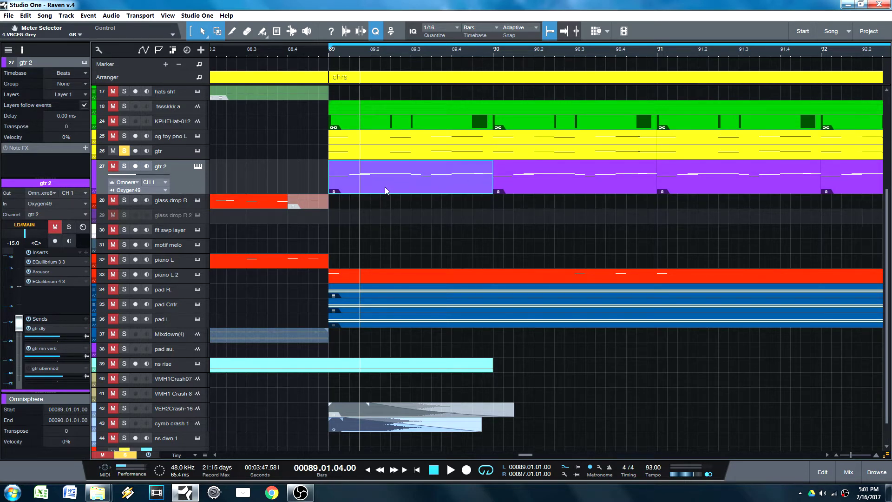
click(368, 152)
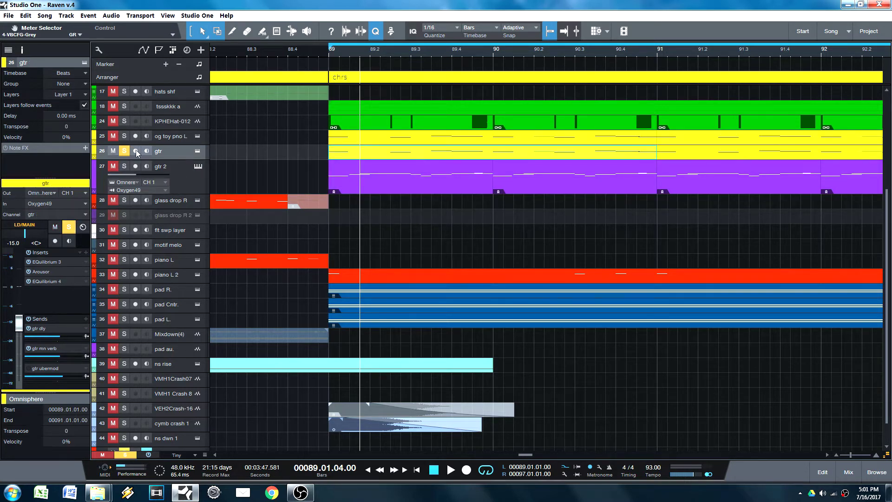
drag(370, 58, 340, 123)
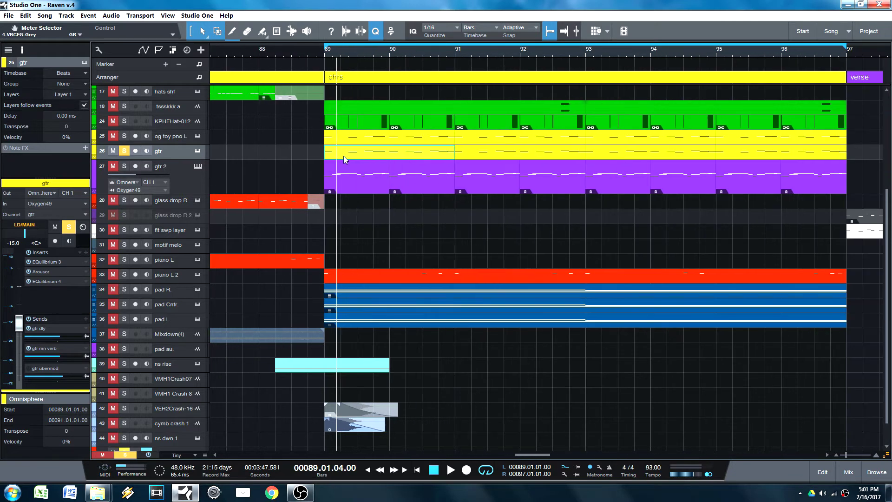
key(l)
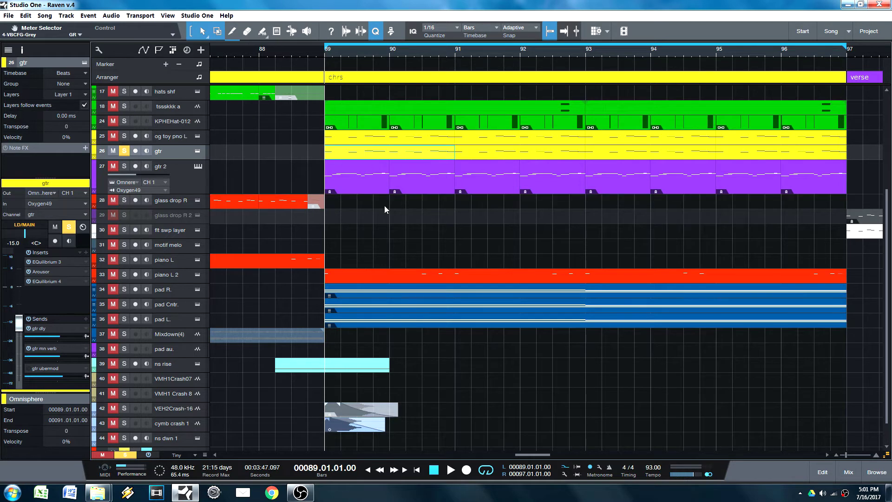
- Play the chorus from bar 89 with gtr unsoloed and unmuted and gtr 2 muted
key(space)
click(124, 151)
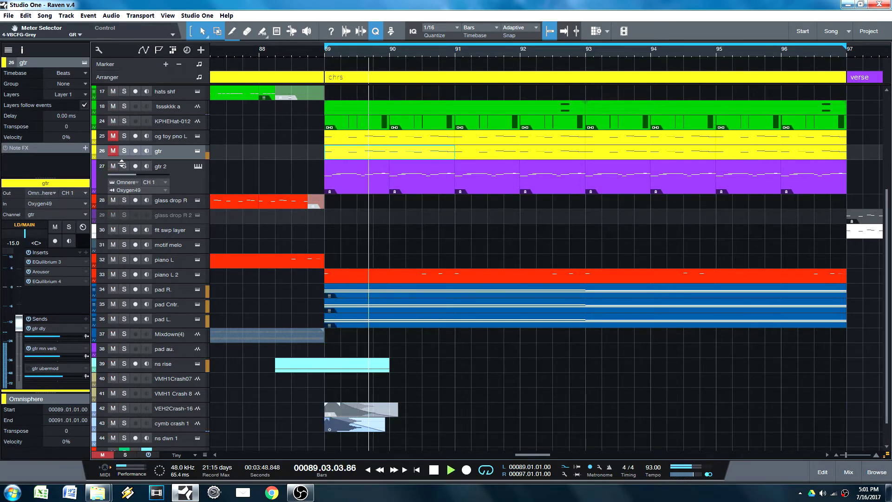
click(114, 166)
click(113, 151)
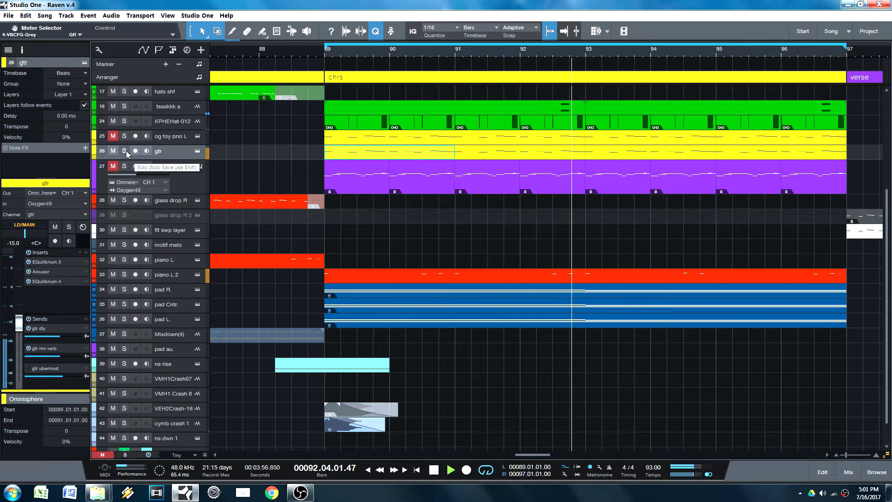
key(space)
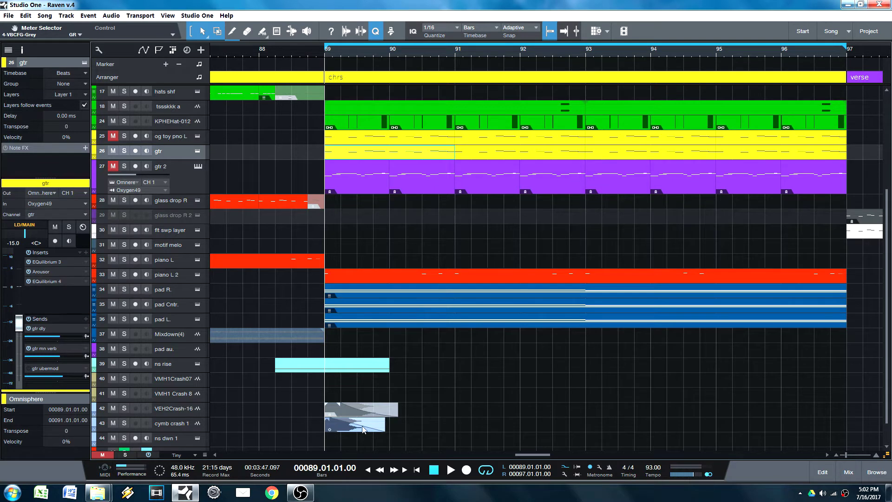
- Time-stretch the first gtr part on its enlarged track to end at bar 90, and audition it in the mix
mouse_move(301, 493)
drag(177, 159, 178, 190)
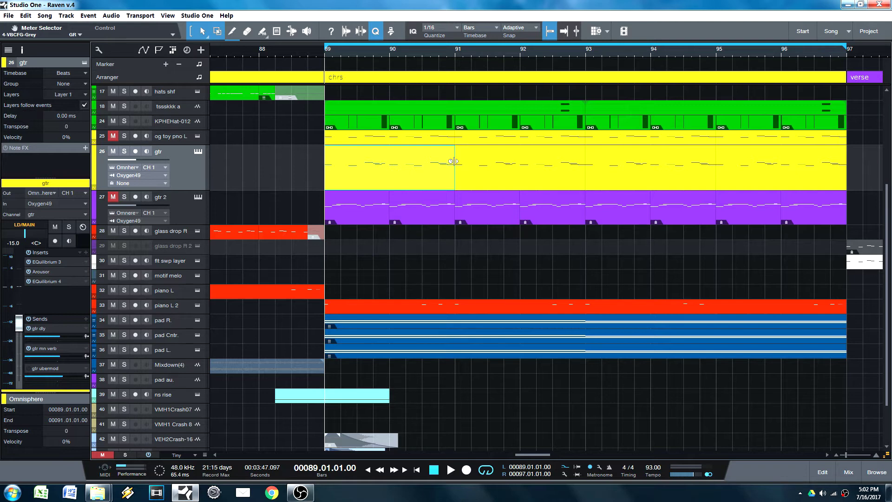
drag(453, 161, 390, 166)
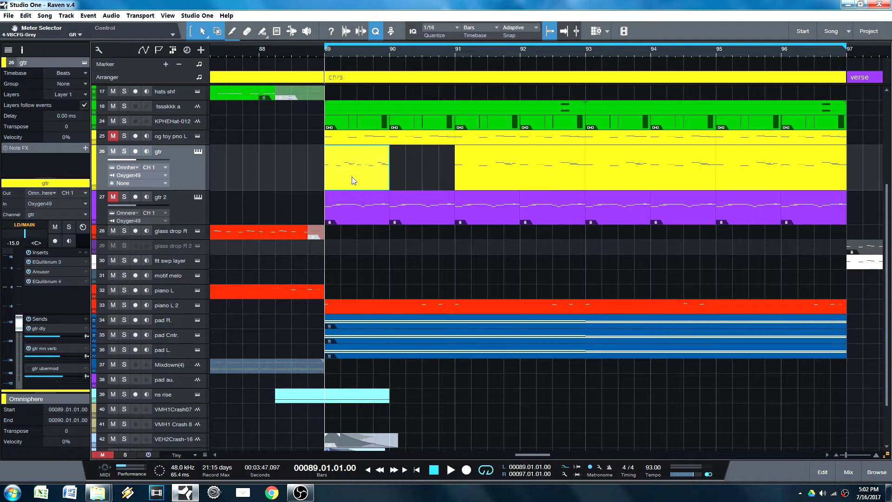
click(125, 151)
click(126, 151)
key(space)
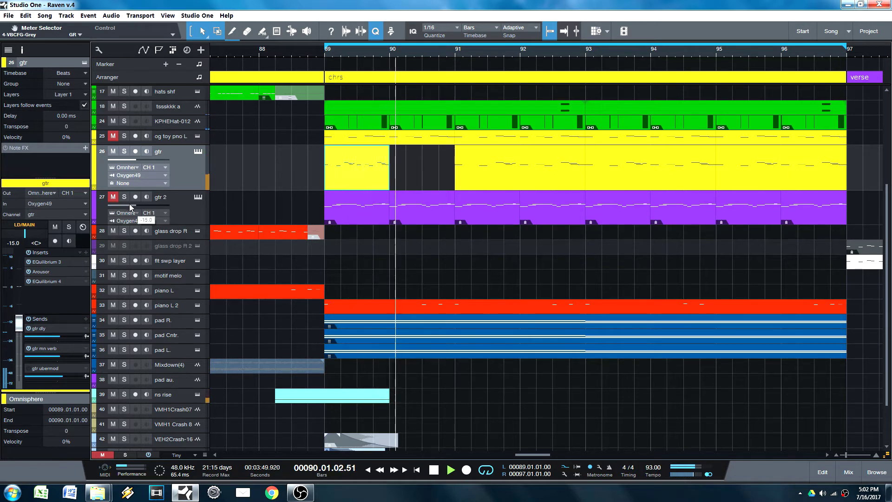
key(space)
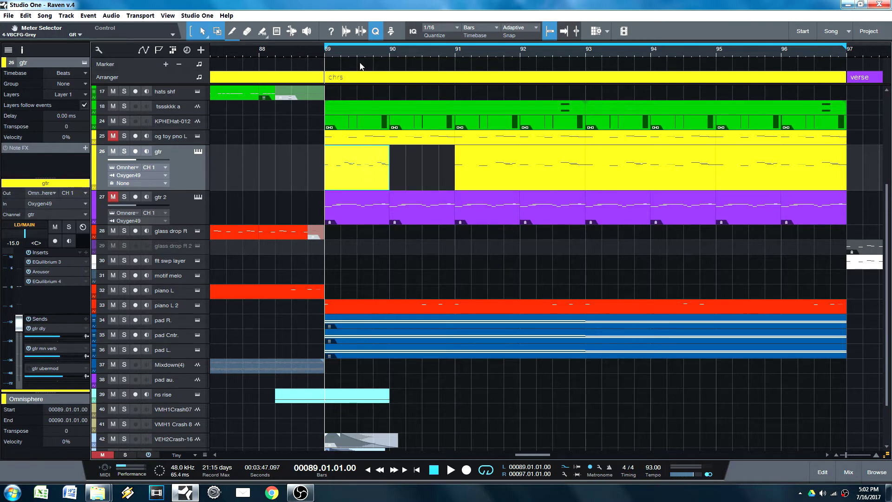
- Try compressing the gtr part to end at 89.01.04.00, audition it soloed, and undo both time-stretches
drag(348, 53, 391, 79)
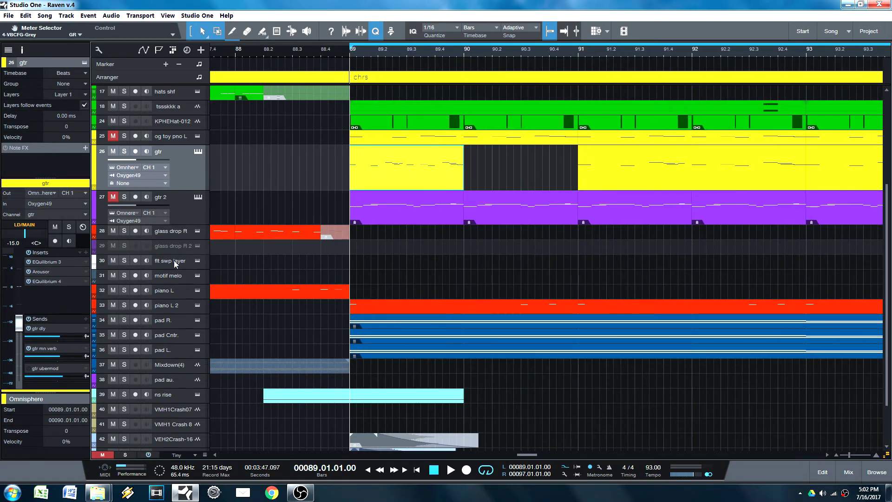
drag(463, 181, 372, 181)
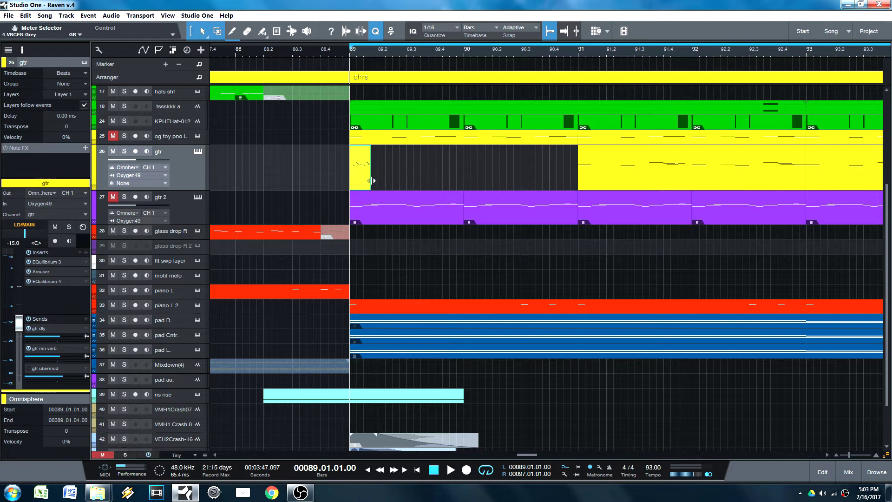
click(124, 150)
key(space)
key(space)
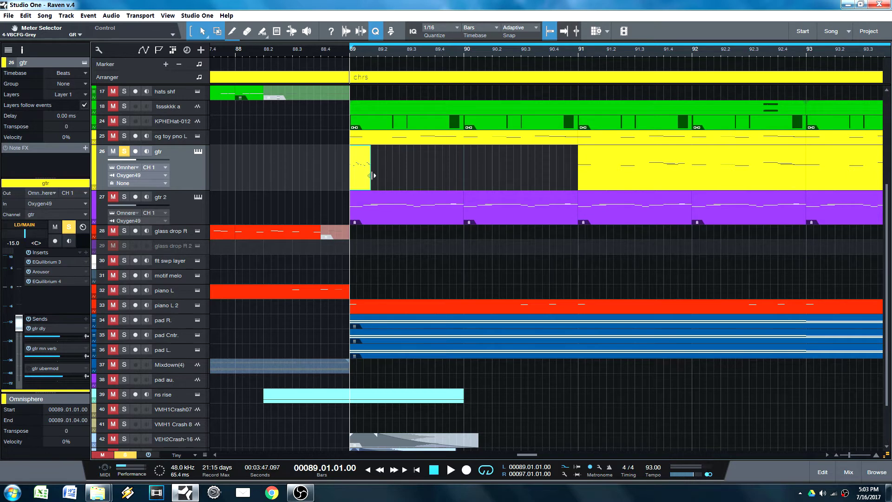
key(ctrl+z)
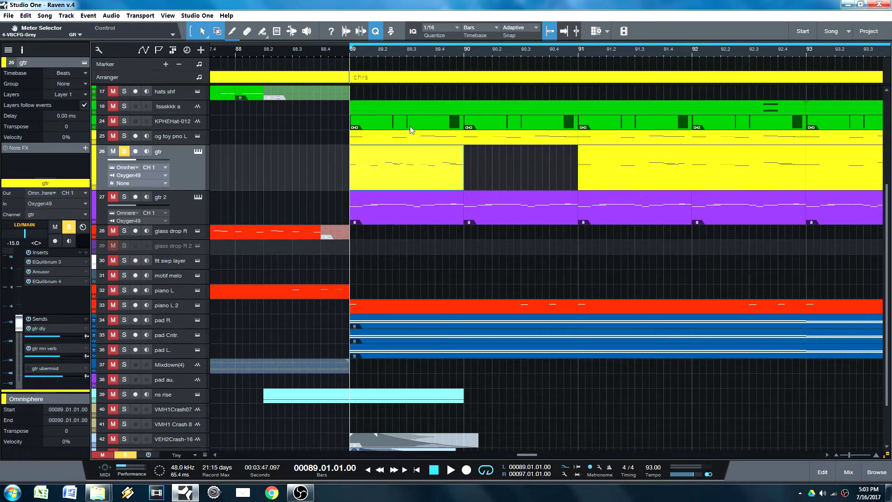
key(ctrl+z)
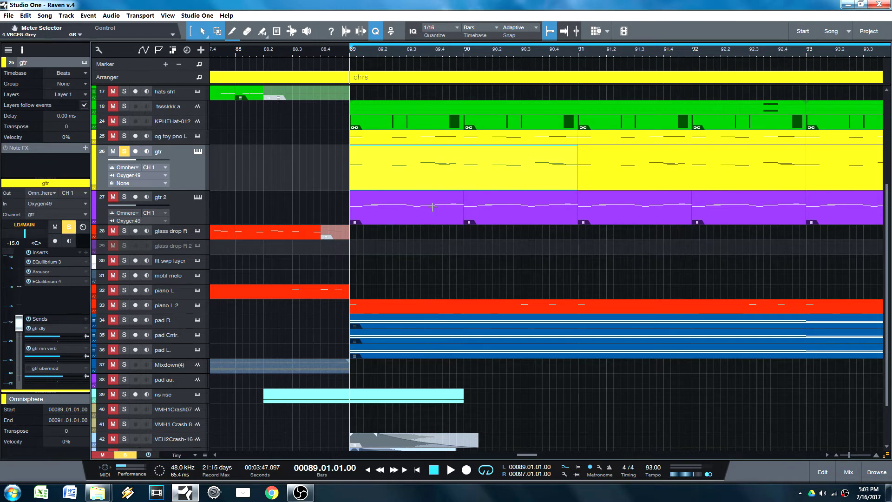
- Open the first gtr part in the note editor and select its notes across bars 89 to 91
double_click(412, 178)
drag(423, 299, 354, 293)
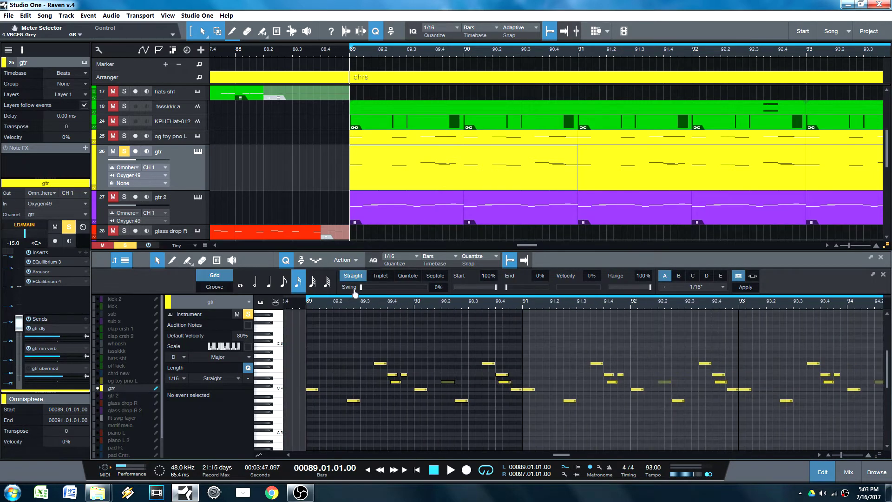
drag(299, 346, 527, 453)
scroll(498, 327, up, 3)
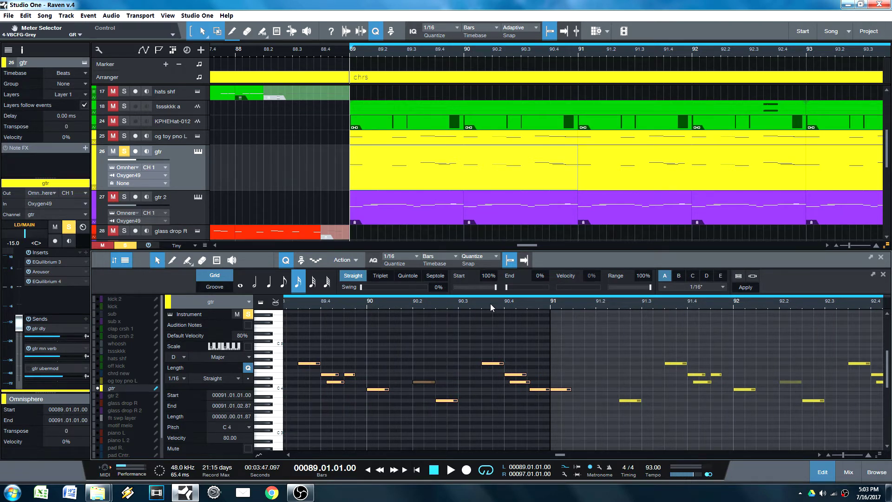
scroll(489, 302, down, 3)
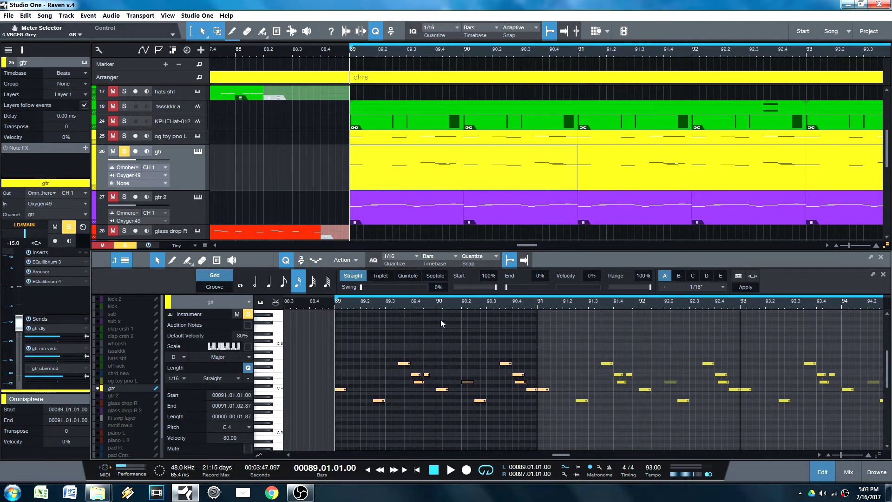
scroll(428, 309, up, 2)
scroll(452, 305, down, 3)
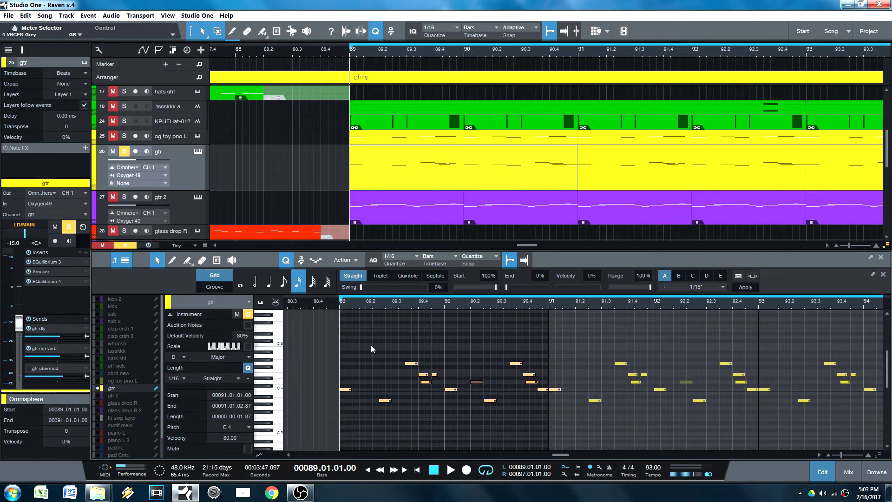
- Try to adjust the first note at bar 89 by hand, and undo the change
click(347, 390)
drag(351, 391, 364, 394)
click(381, 400)
key(ctrl+z)
- Select the gtr part's notes, time-stretch the part in the editor to end at bar 90, and stretch it back to bar 91
drag(341, 346, 550, 437)
drag(528, 303, 518, 303)
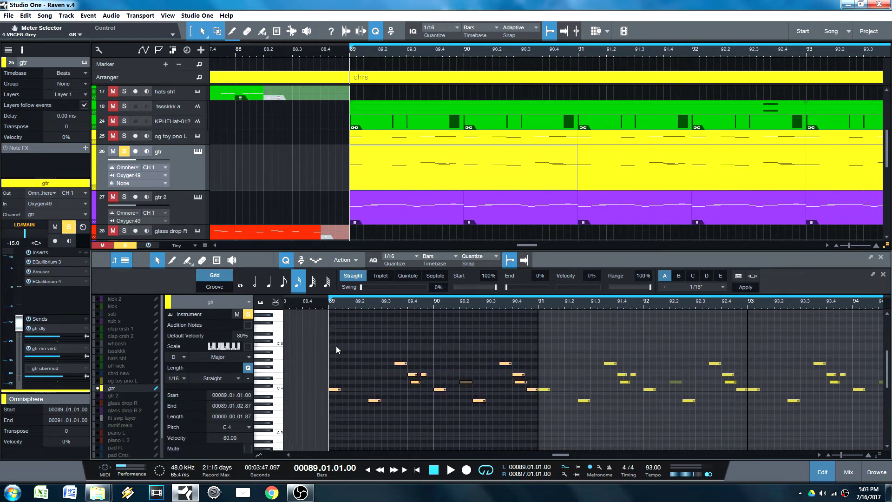
drag(336, 345, 526, 434)
drag(320, 352, 533, 417)
drag(323, 346, 553, 440)
drag(327, 345, 548, 431)
drag(524, 305, 487, 345)
drag(461, 305, 500, 307)
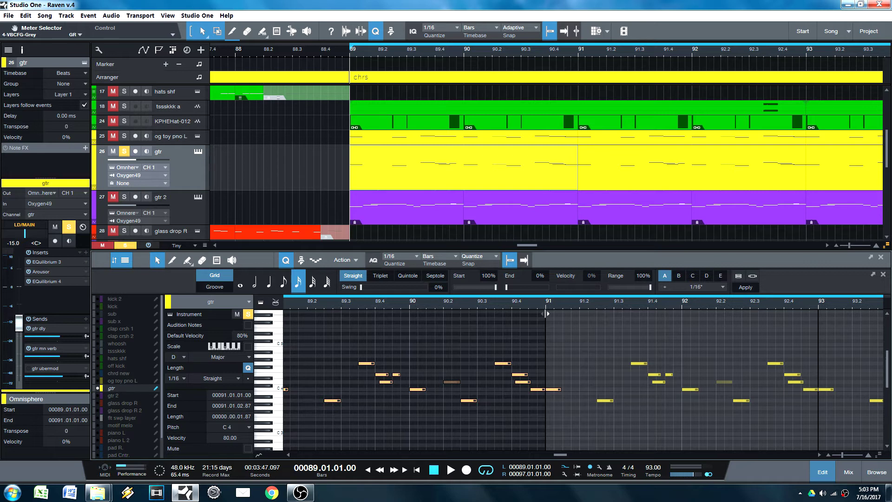
drag(545, 314, 414, 322)
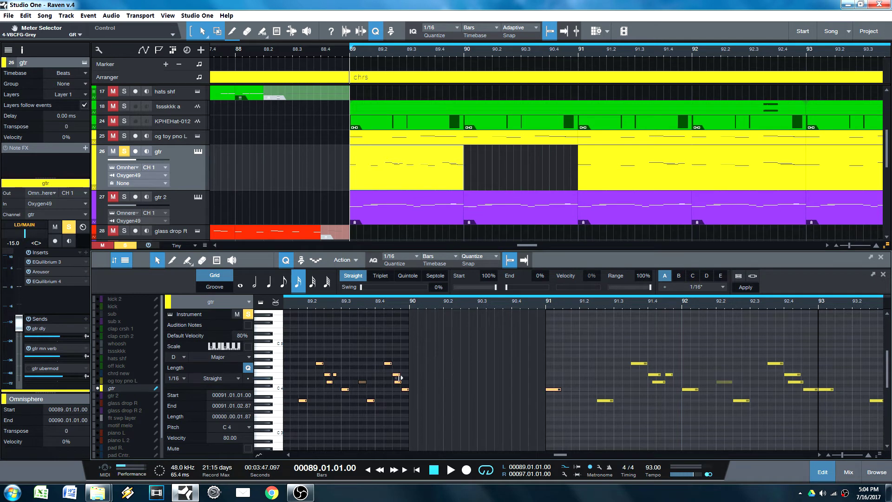
drag(404, 307, 474, 289)
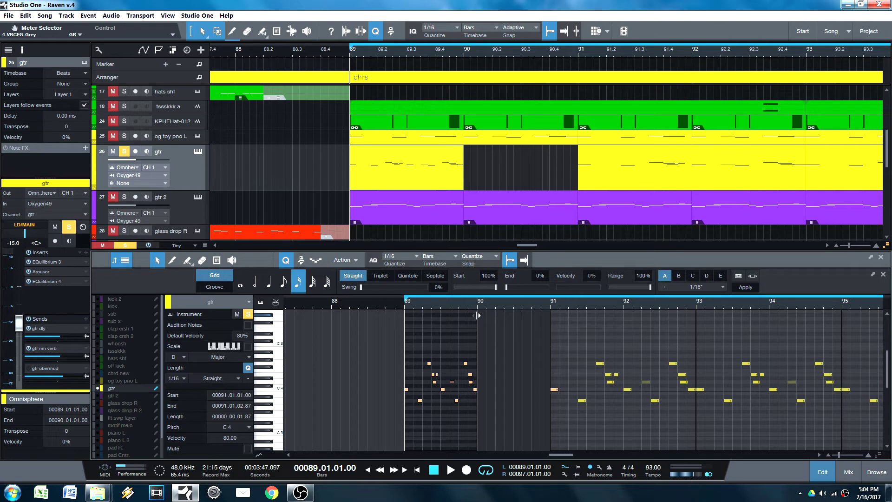
drag(479, 315, 549, 324)
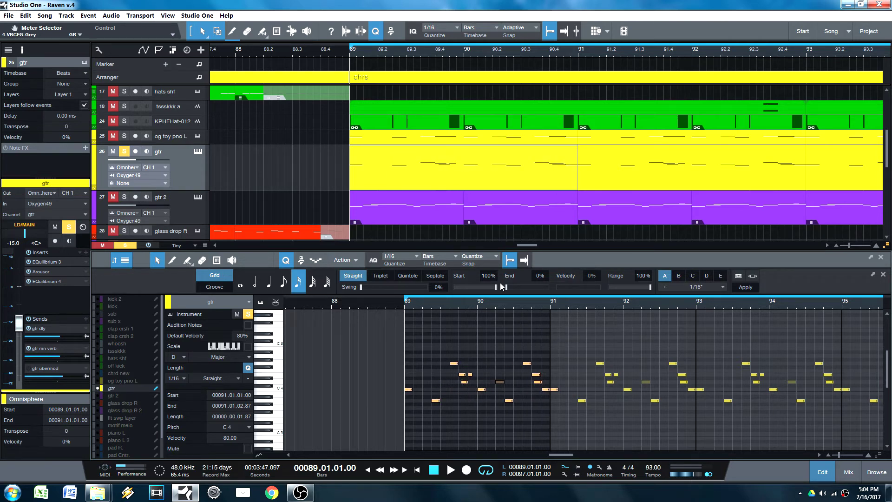
- Look through the lower arrangement tracks and examine the VEH2Crash-16 and cymb crash 1 audio events at bar 89
drag(409, 54, 411, 42)
scroll(490, 163, down, 2)
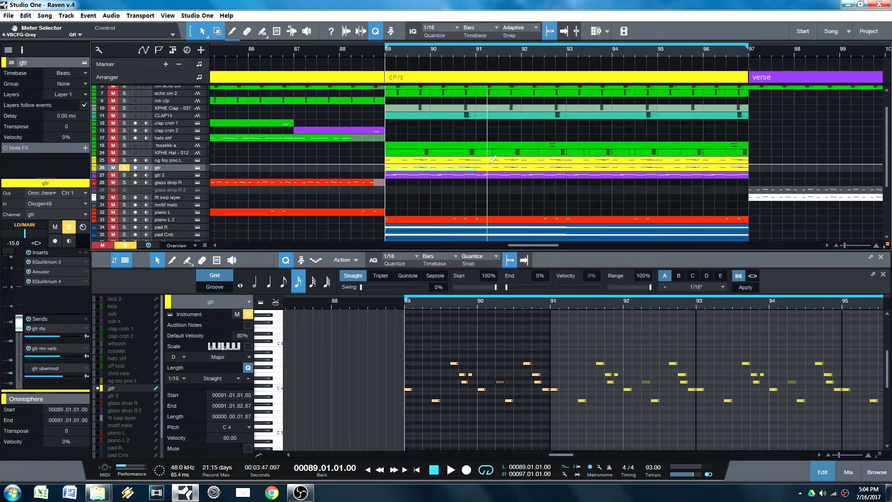
scroll(475, 191, down, 1)
scroll(465, 217, up, 1)
scroll(464, 216, up, 1)
scroll(463, 212, down, 4)
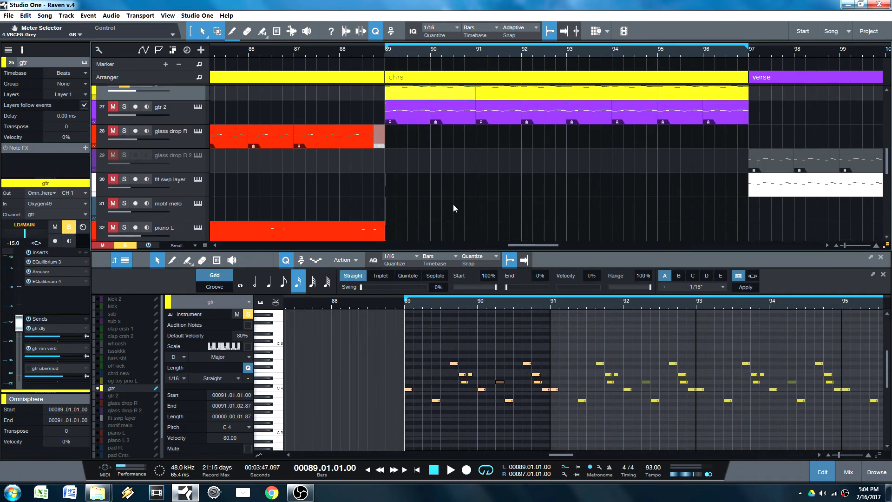
scroll(455, 208, down, 5)
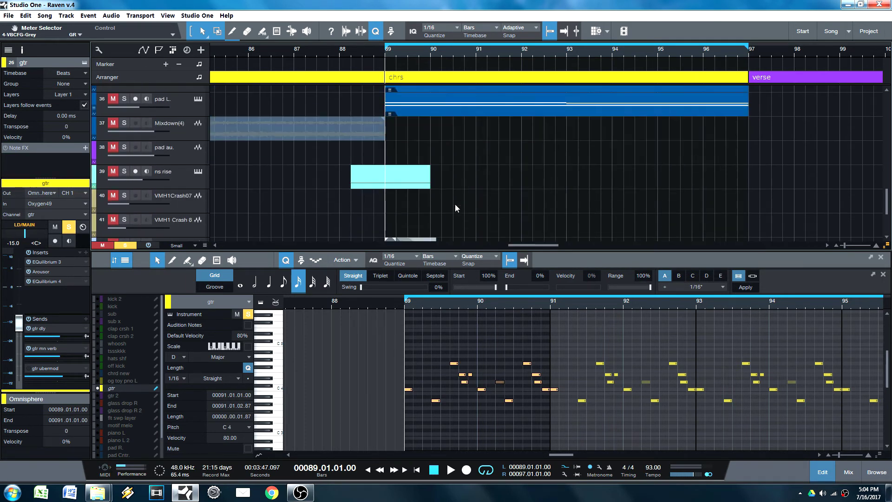
scroll(454, 205, down, 2)
drag(407, 52, 461, 79)
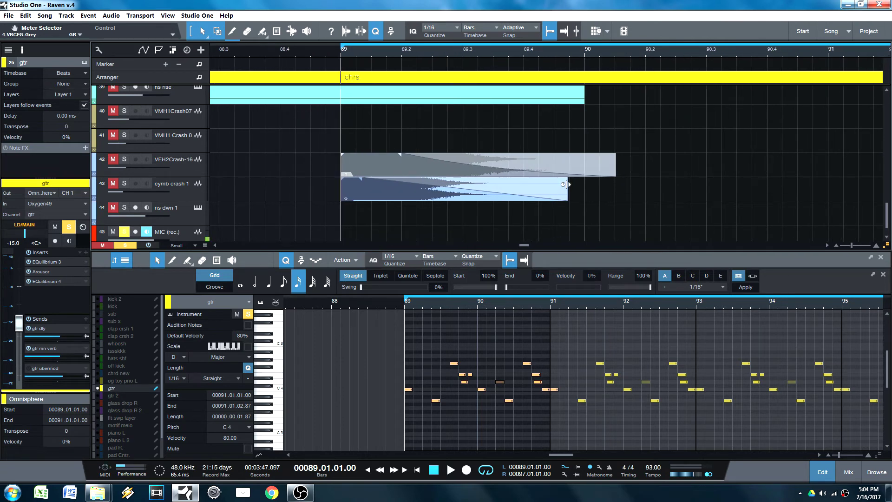
key(space)
- Bounce the first gtr part, spanning bars 89 to 91, to a new audio track
scroll(466, 158, up, 2)
scroll(466, 161, up, 6)
click(414, 189)
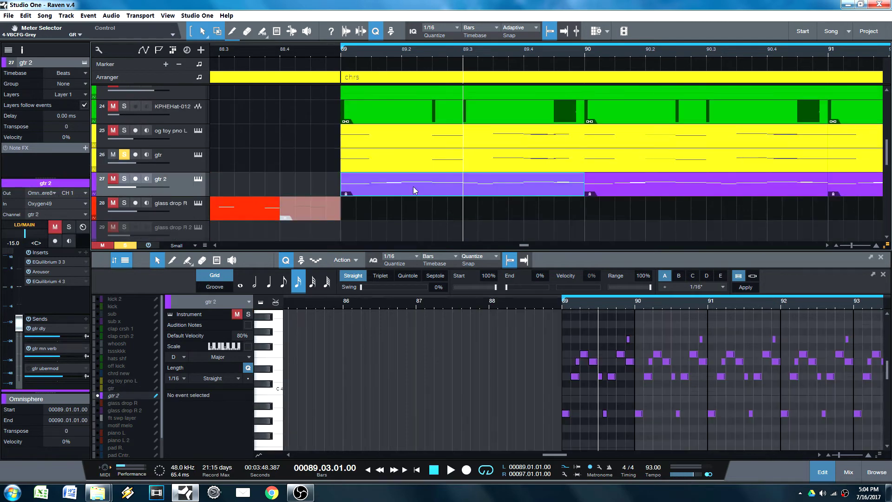
click(423, 165)
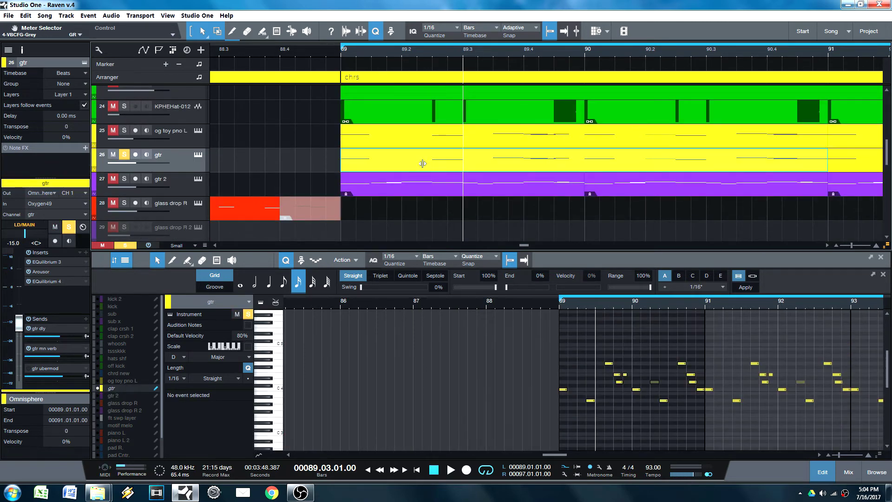
key(ctrl+b)
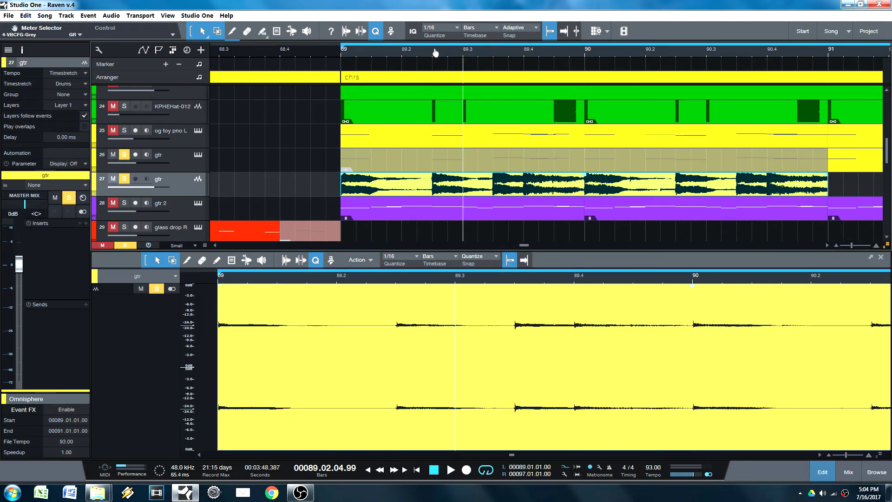
- Solo only the bounced gtr audio track and play it back from bar 89
drag(434, 50, 389, 65)
alt+click(124, 178)
key(space)
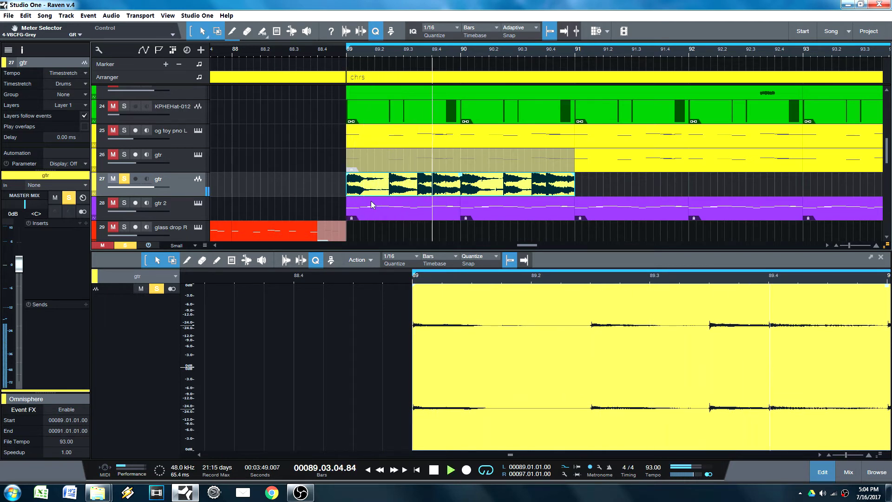
key(space)
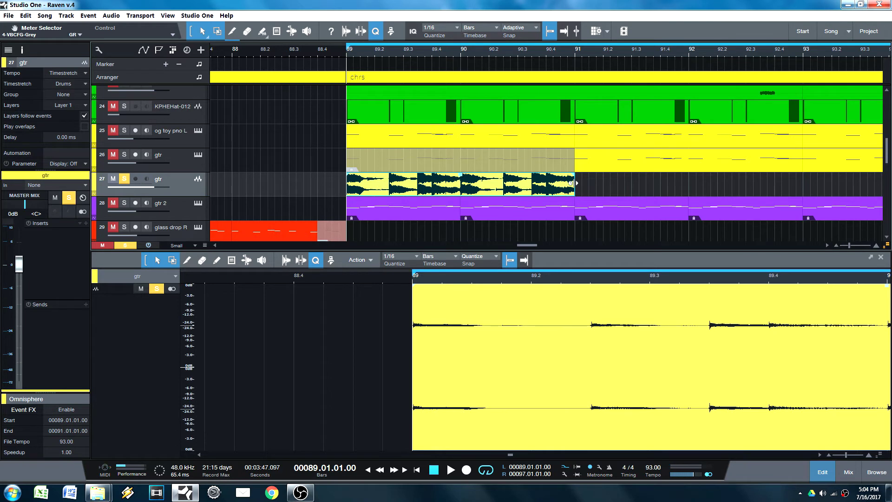
- Try time-stretching the bounced gtr audio event to end at bar 90, play it back, and undo the stretch
drag(571, 182, 461, 182)
key(space)
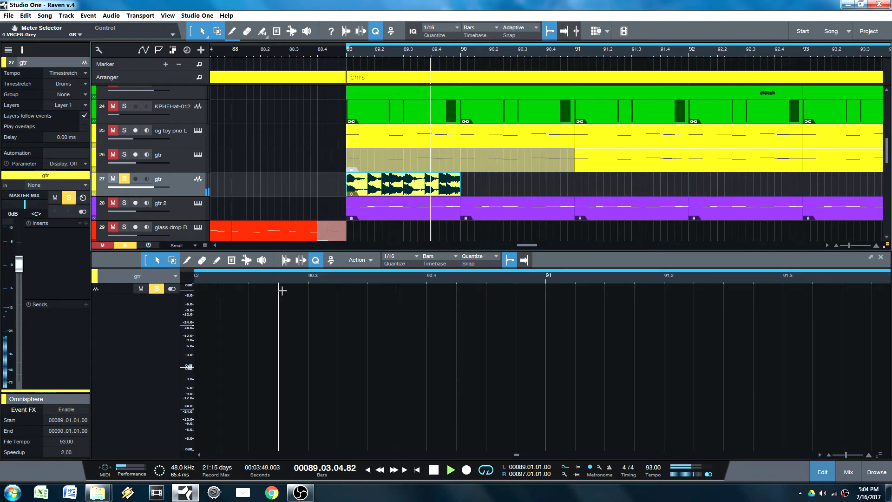
key(space)
key(ctrl+z)
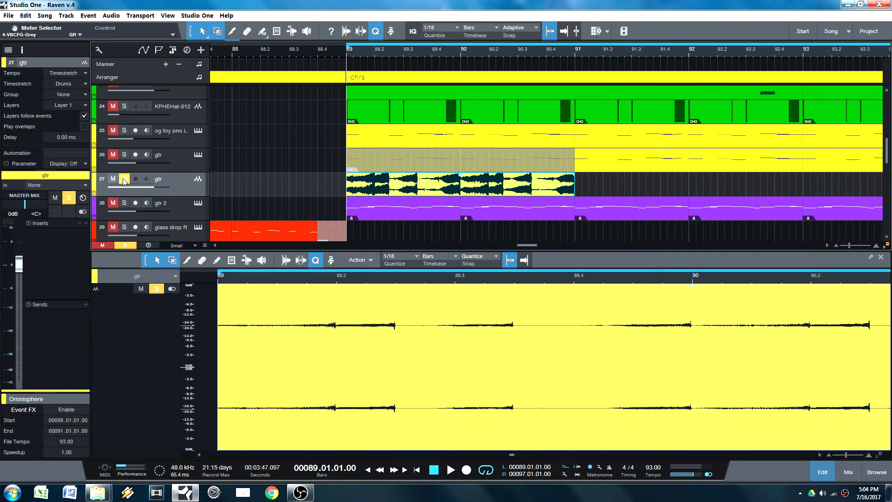
- Play back the reversed gtr audio event, time-stretch it to end at bar 90, and audition the stretched version
key(space)
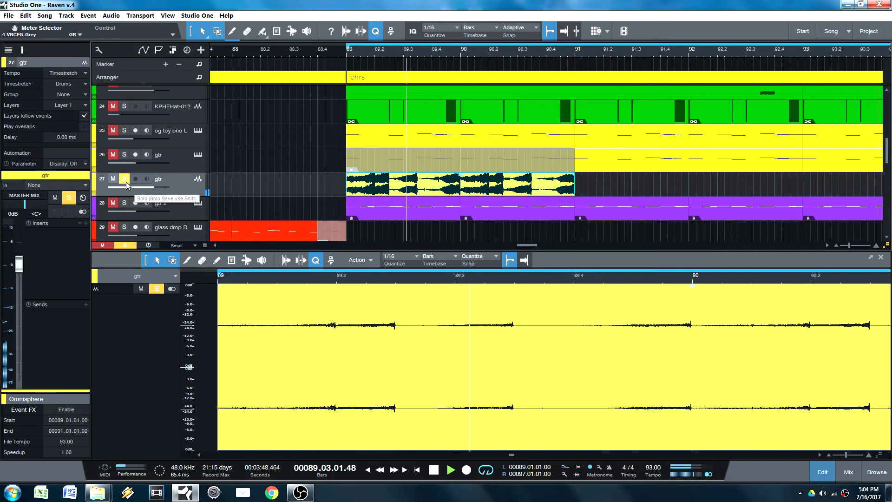
key(space)
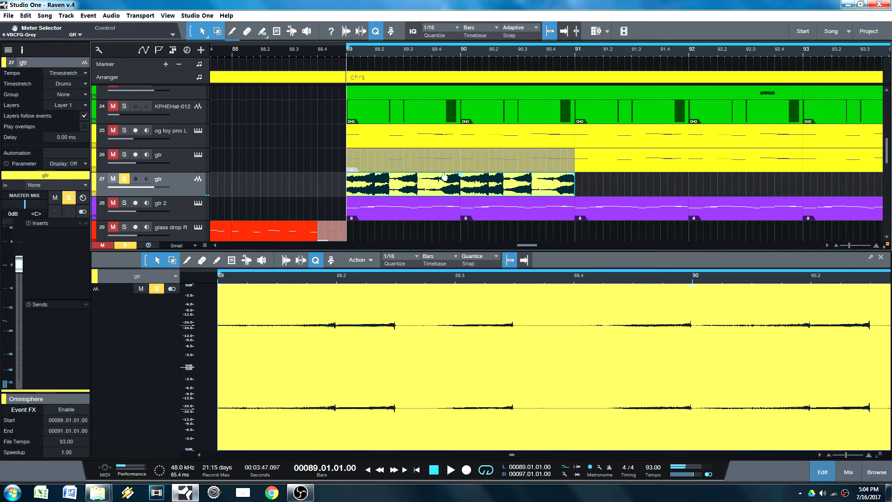
click(575, 194)
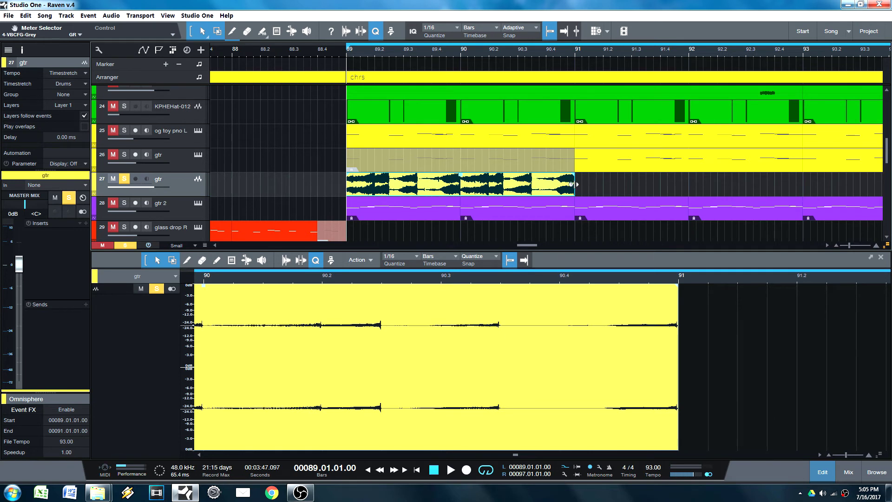
drag(573, 184, 460, 184)
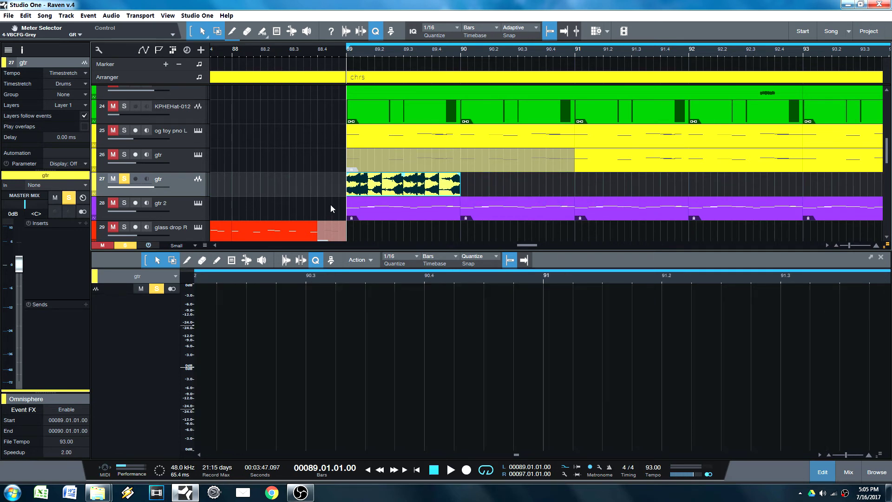
key(space)
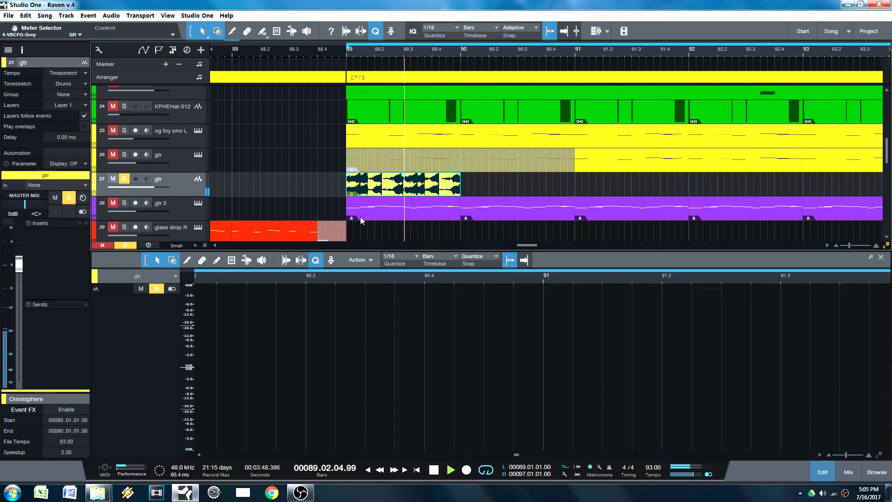
key(space)
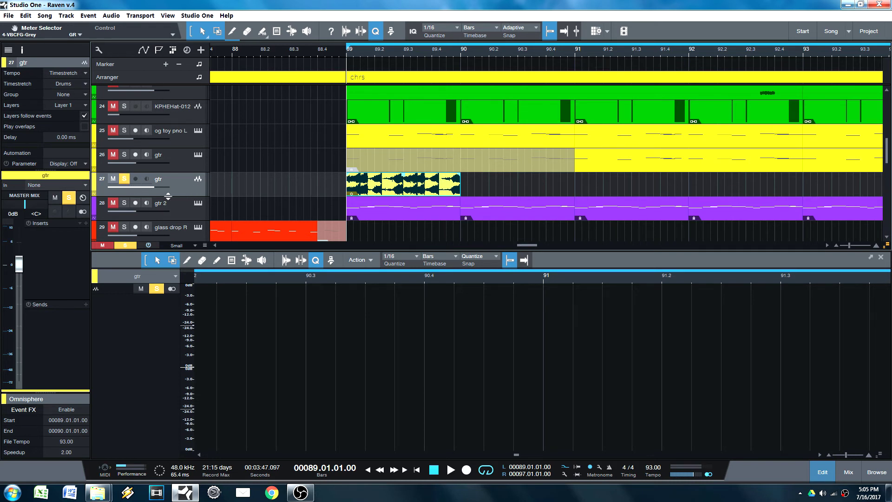
- Split out the gtr audio between 89.02.02 and 89.03.01, time-stretch the slice to one sixteenth note, and duplicate it twice to fill the gap
click(398, 194)
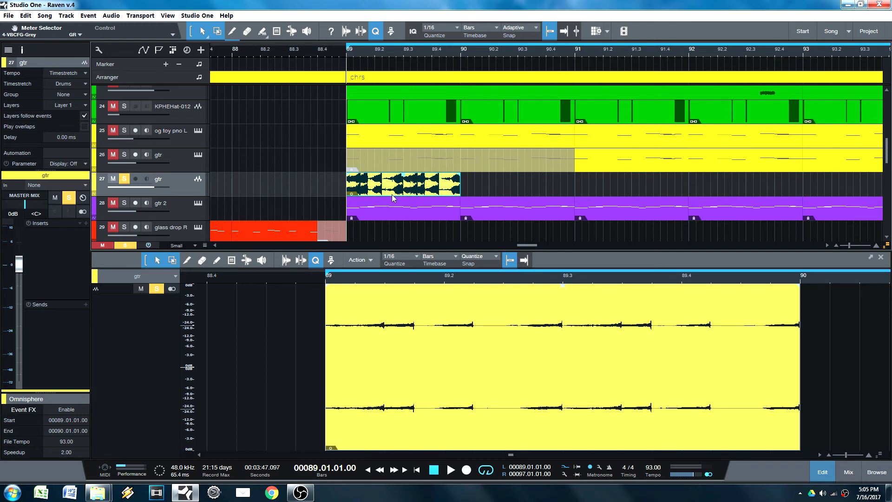
drag(391, 58, 390, 187)
ctrl+click(370, 184)
ctrl+click(414, 188)
click(404, 191)
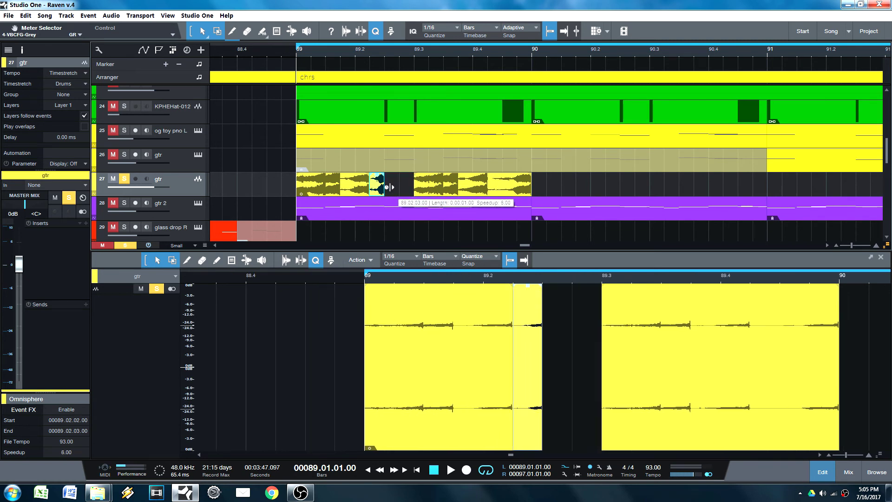
key(d)
key(d)
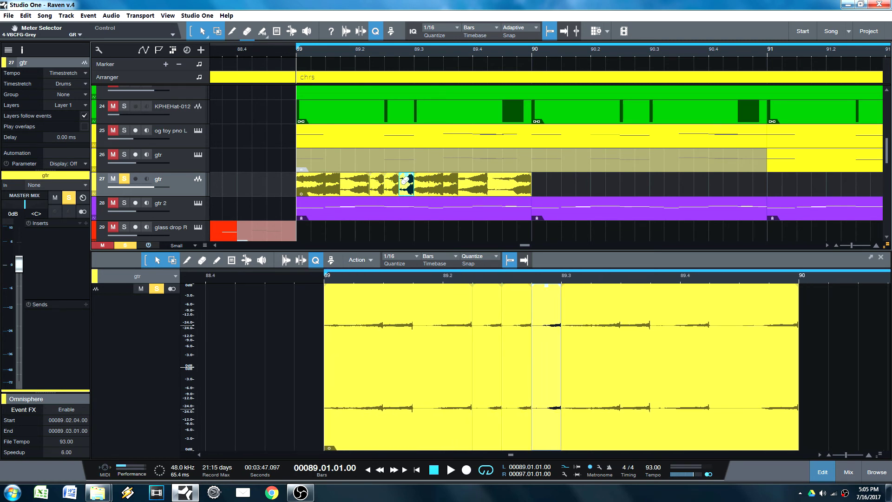
- Reverse the last of the three short gtr slices and play the sliced audio from bar 89
click(376, 184)
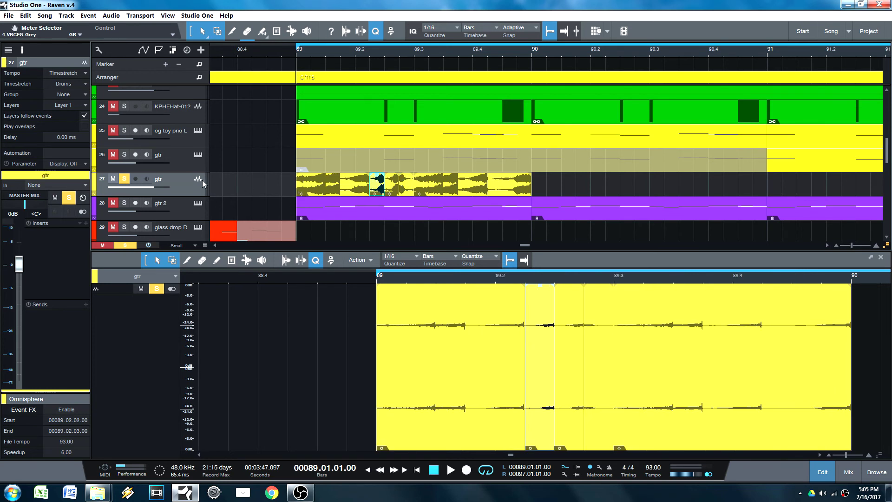
key(space)
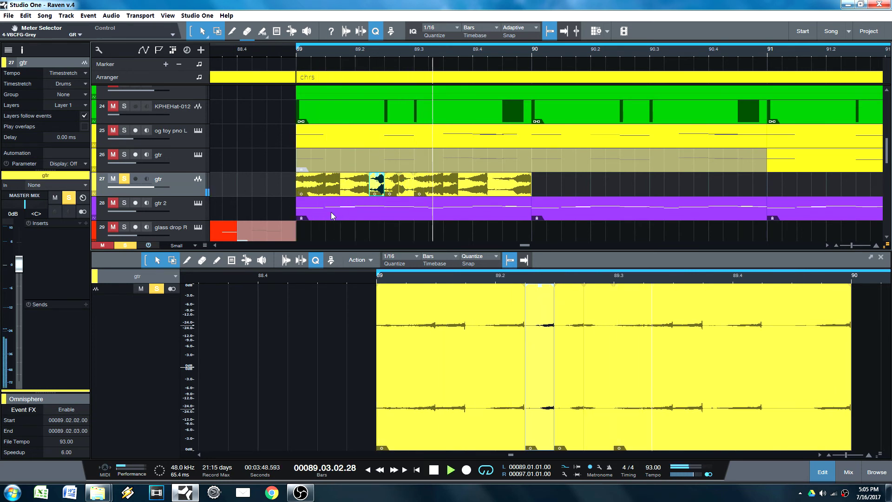
key(space)
- Select the gtr audio slices and examine them against the surrounding chorus and verse sections of the arrangement
drag(550, 191, 270, 191)
drag(349, 57, 349, 51)
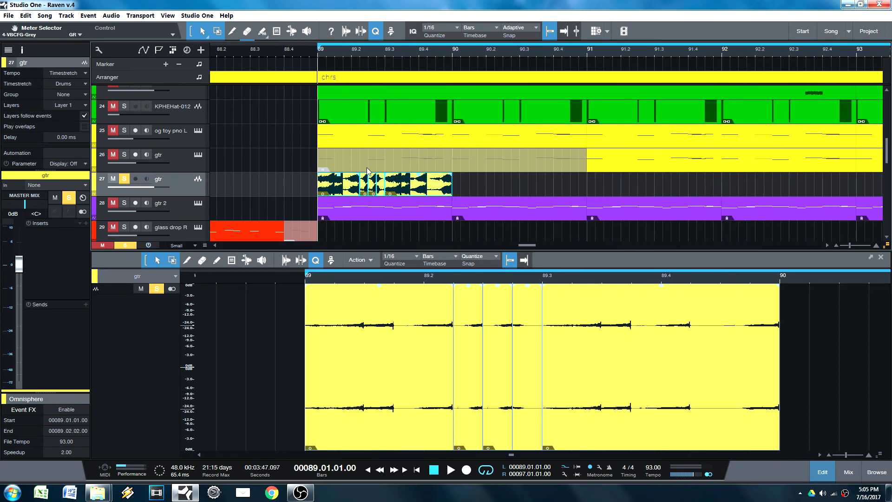
key(5)
drag(386, 56, 390, 49)
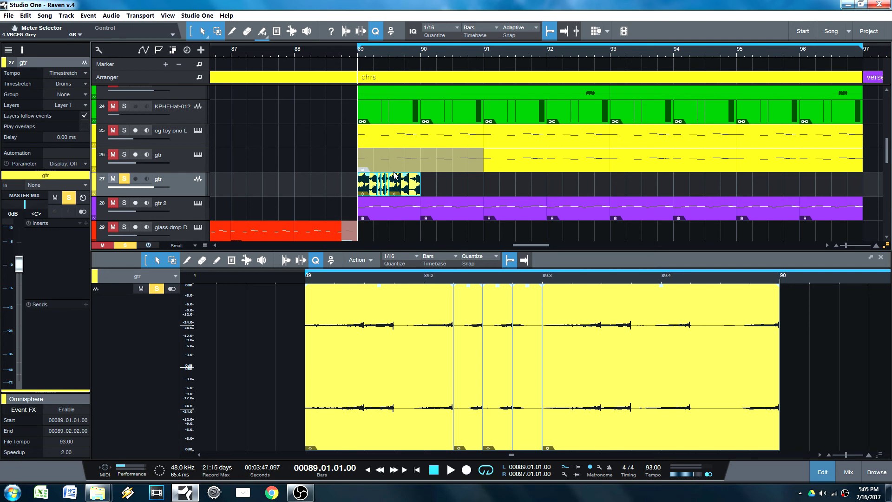
drag(452, 54, 431, 56)
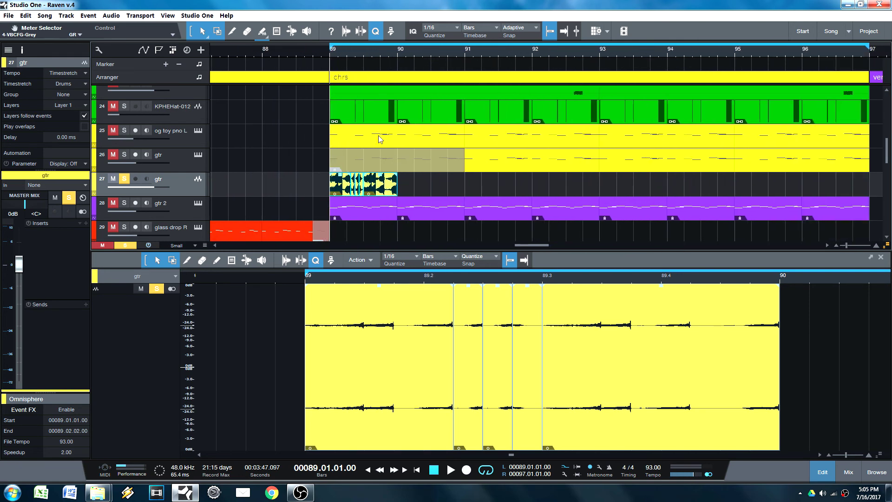
drag(370, 56, 416, 64)
click(435, 190)
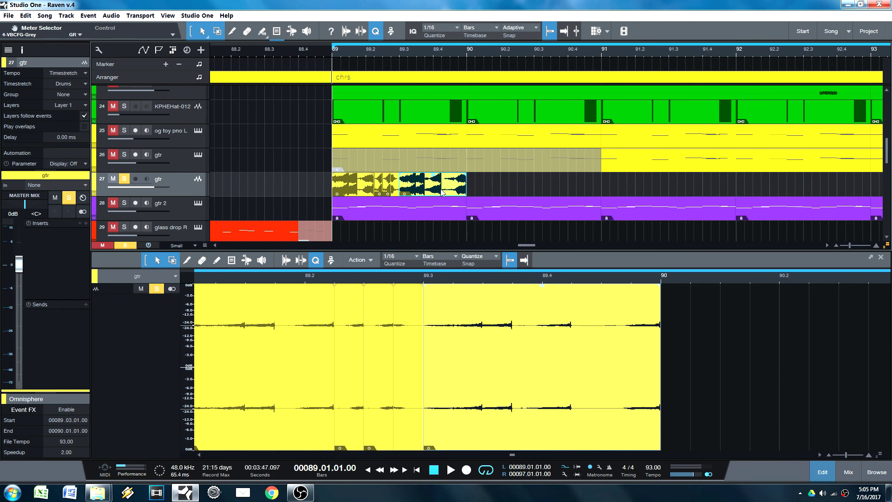
scroll(432, 56, down, 3)
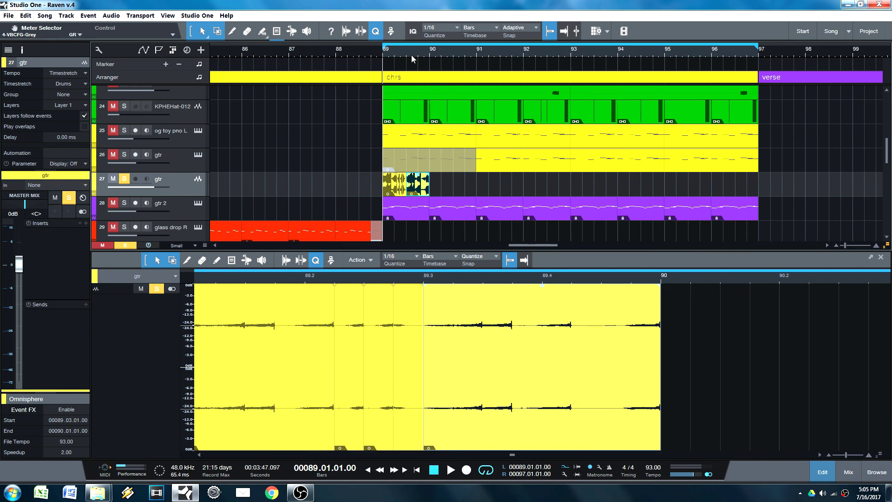
scroll(407, 55, down, 3)
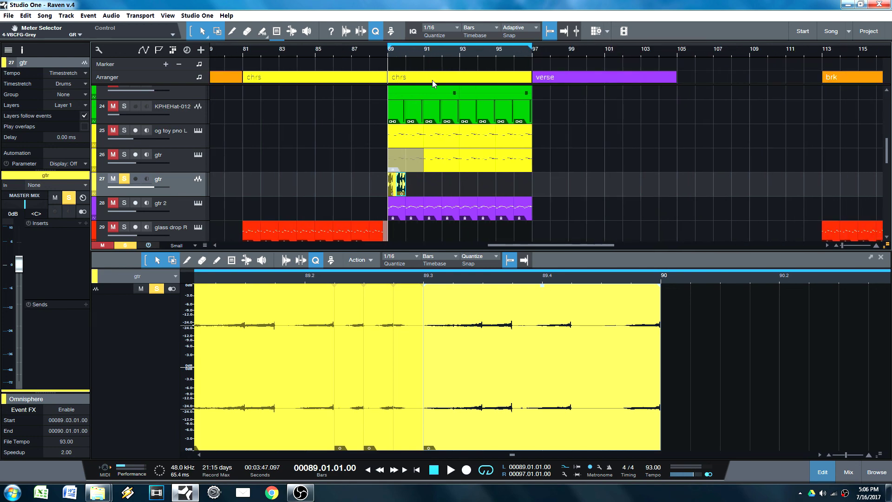